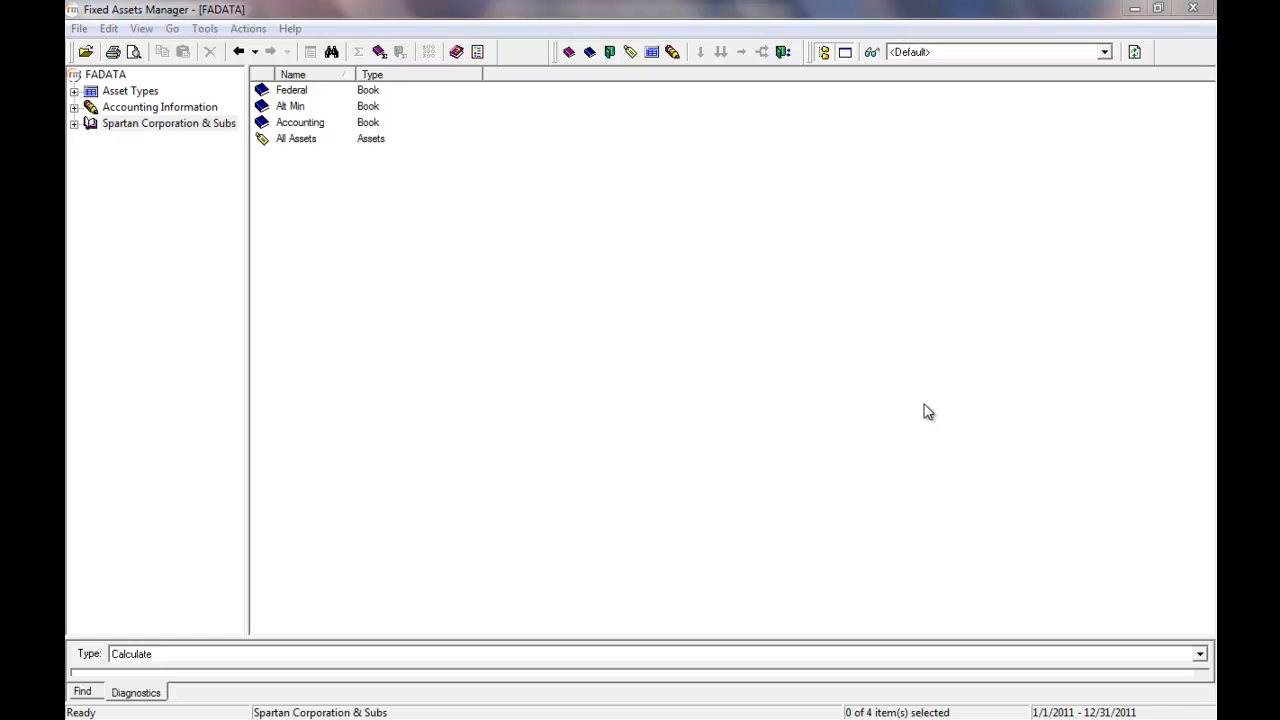
# - Start creating a new entity in the database
pyautogui.rightClick(406, 296)
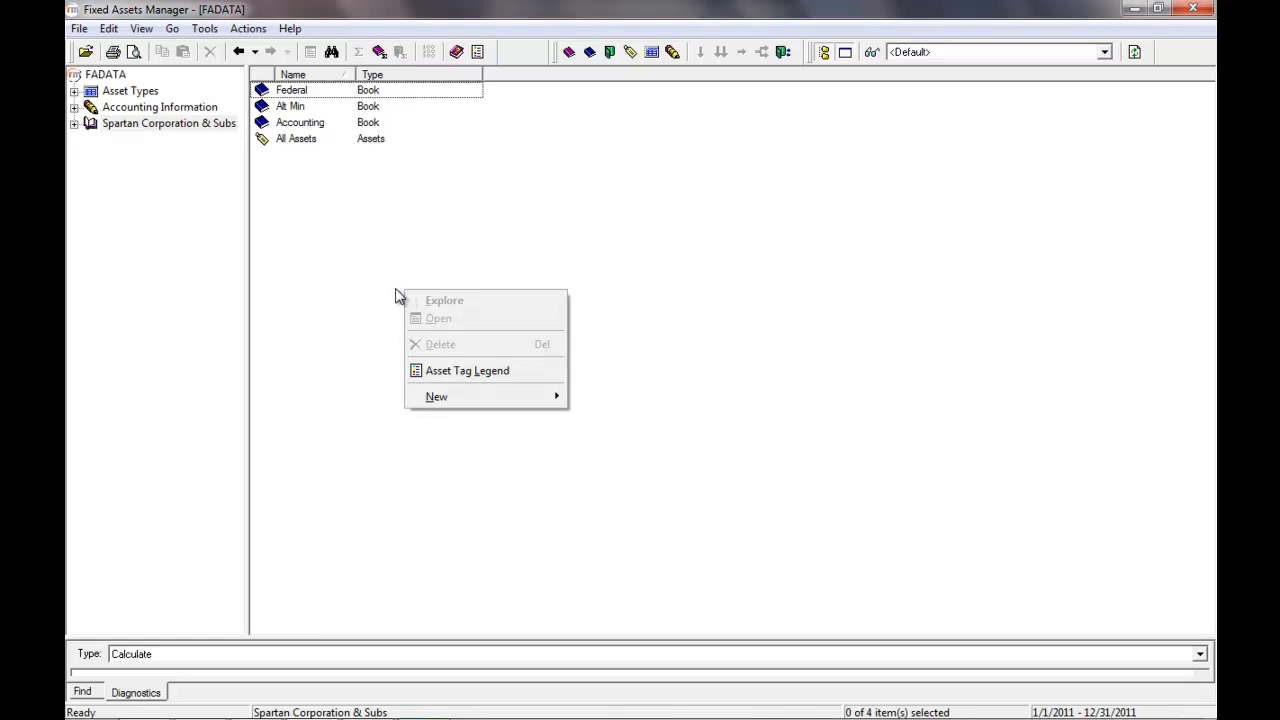
pyautogui.moveTo(449, 403)
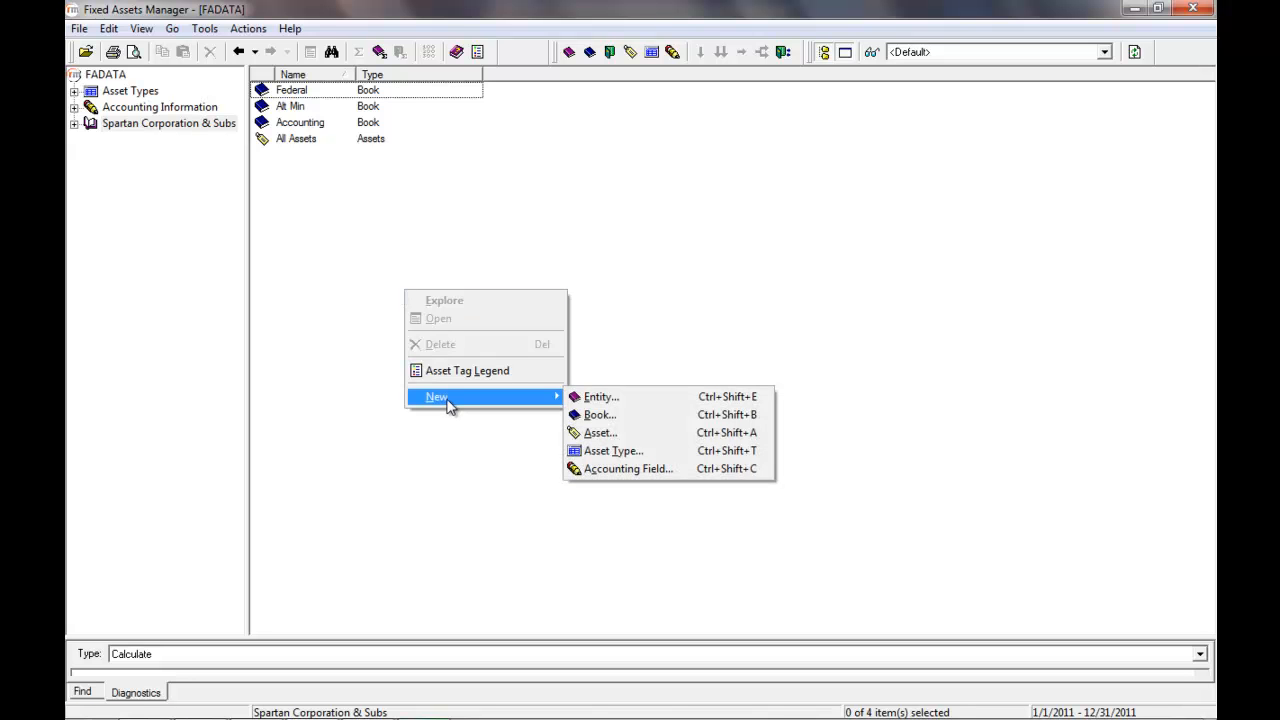
pyautogui.click(591, 403)
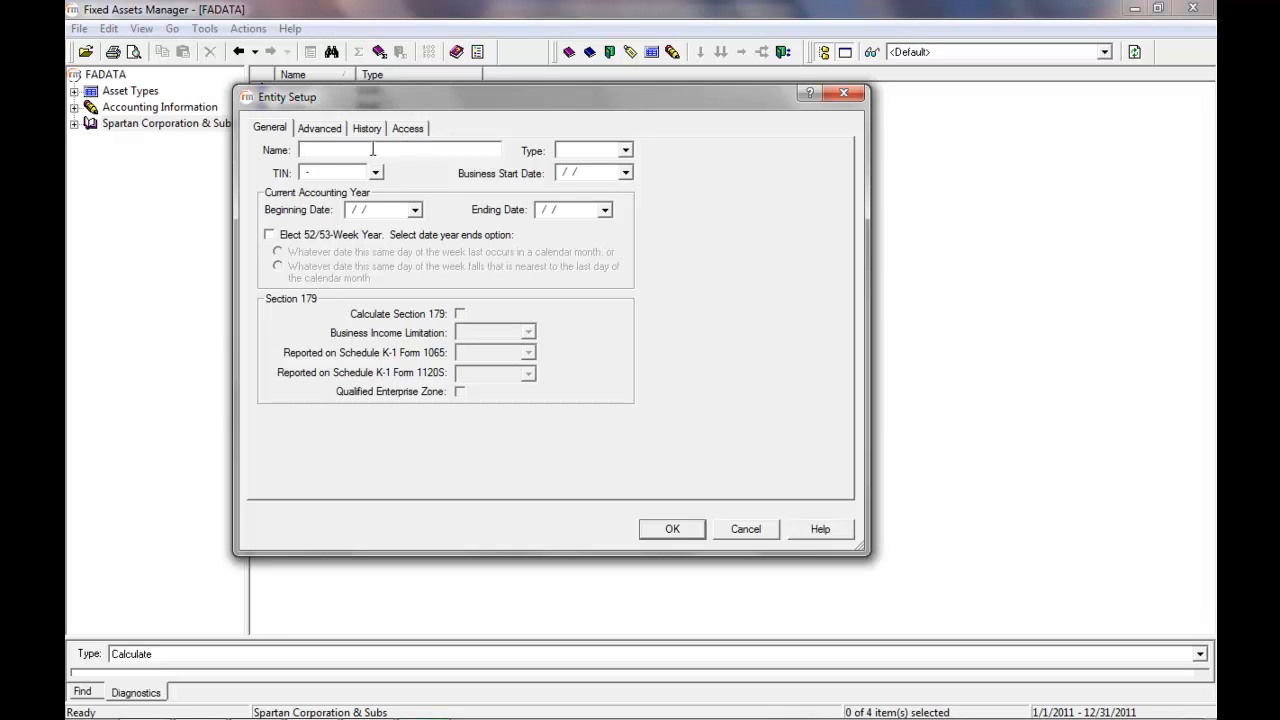
# - Name the entity "Entity Name" and set its type to Corporation
pyautogui.write('Entity Name')
pyautogui.click(625, 152)
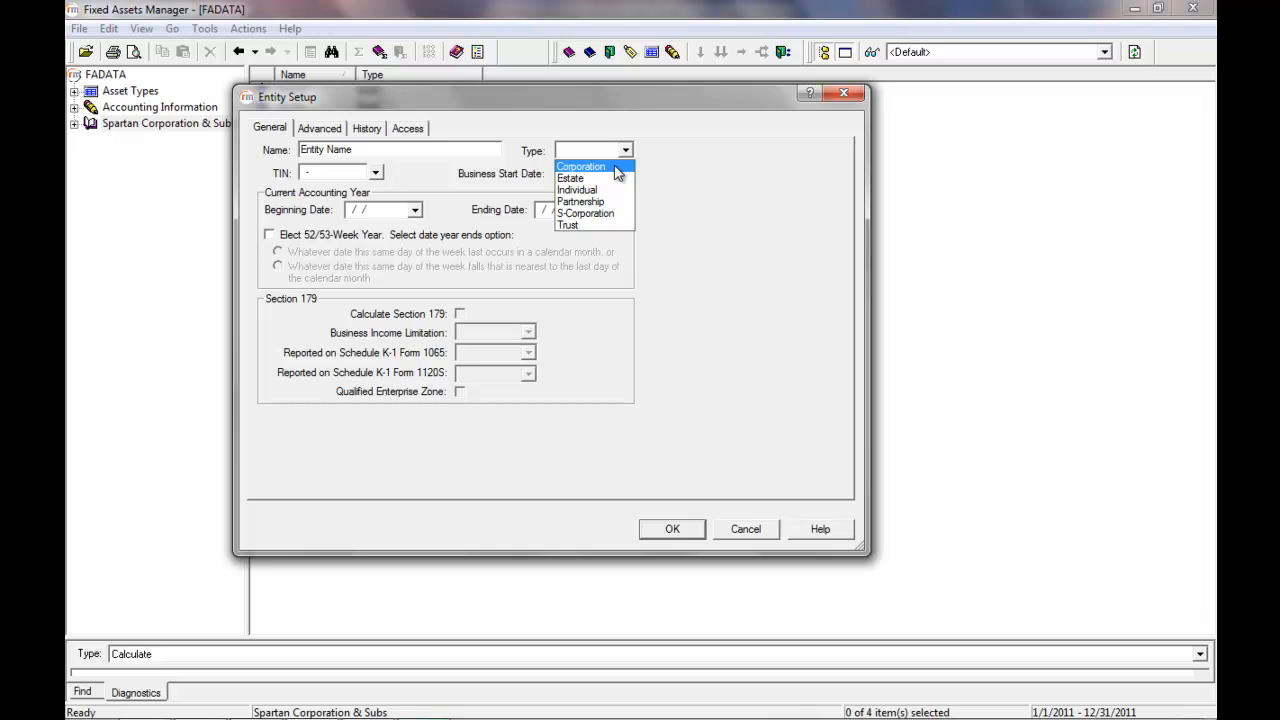
pyautogui.click(617, 168)
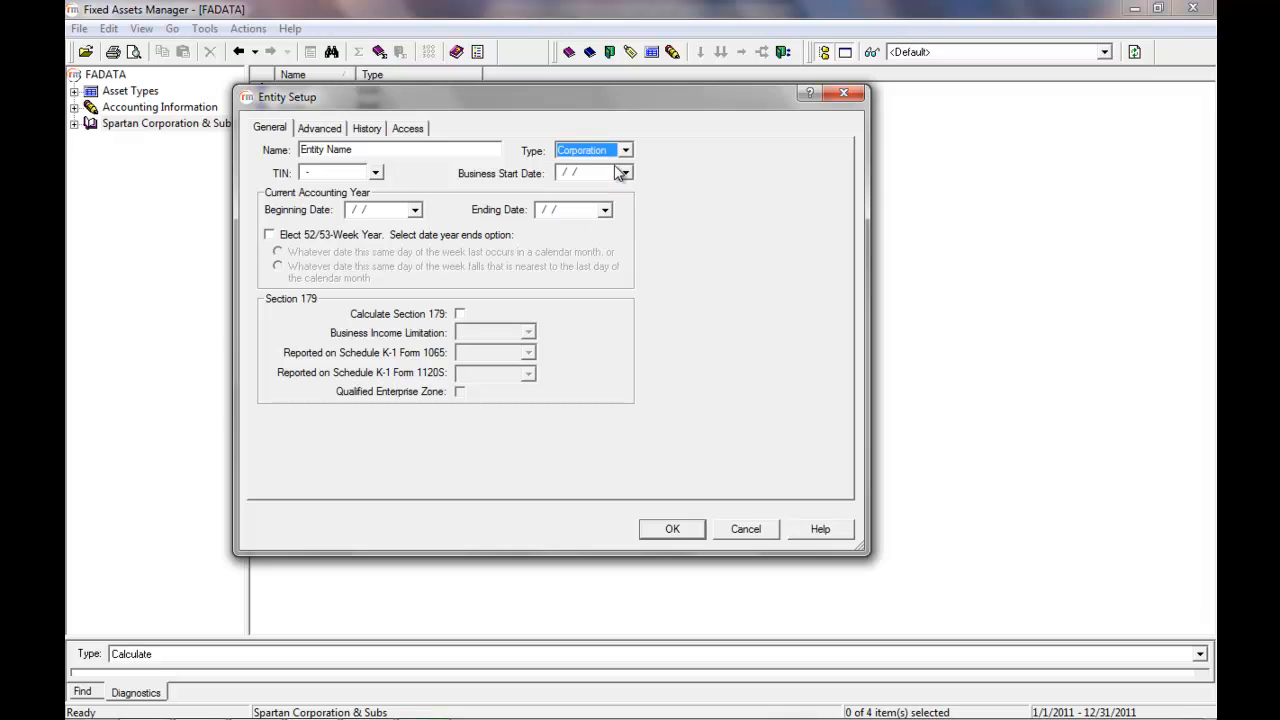
# - Enter the entity's taxpayer identification number and set the business start date to 01/01/1995
pyautogui.click(328, 173)
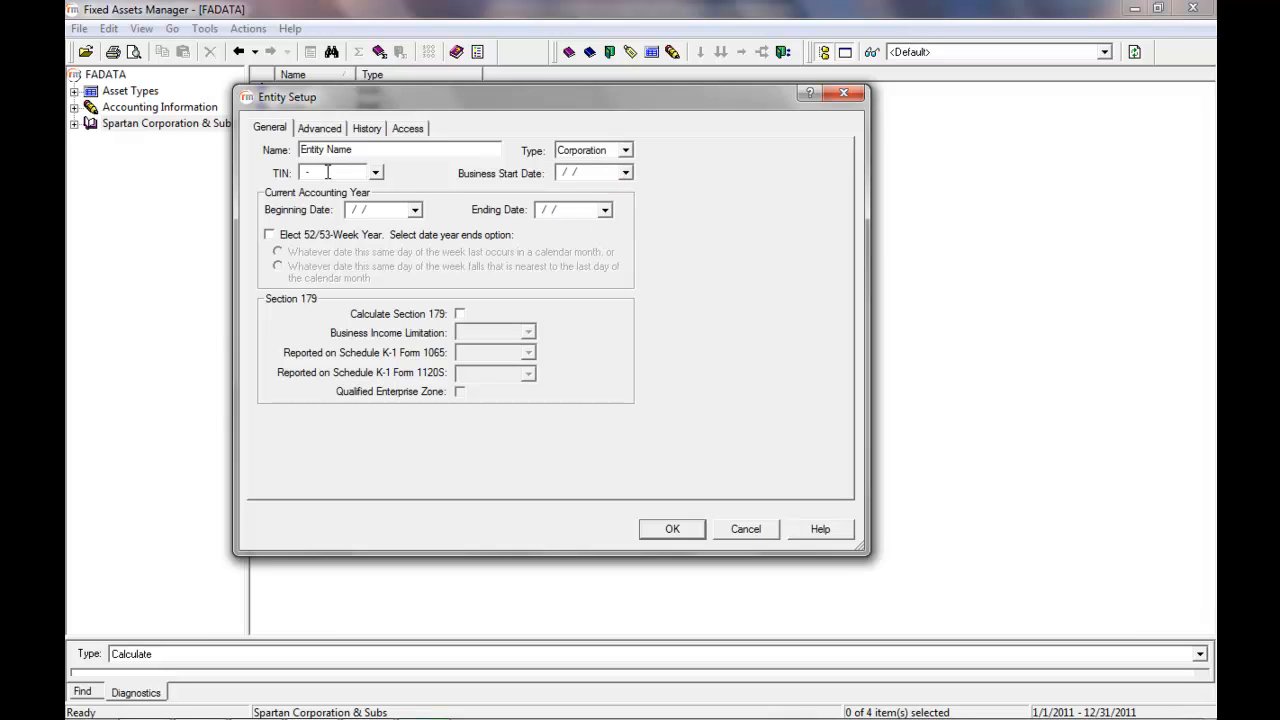
pyautogui.write('123456789')
pyautogui.click(604, 172)
pyautogui.write('01011995')
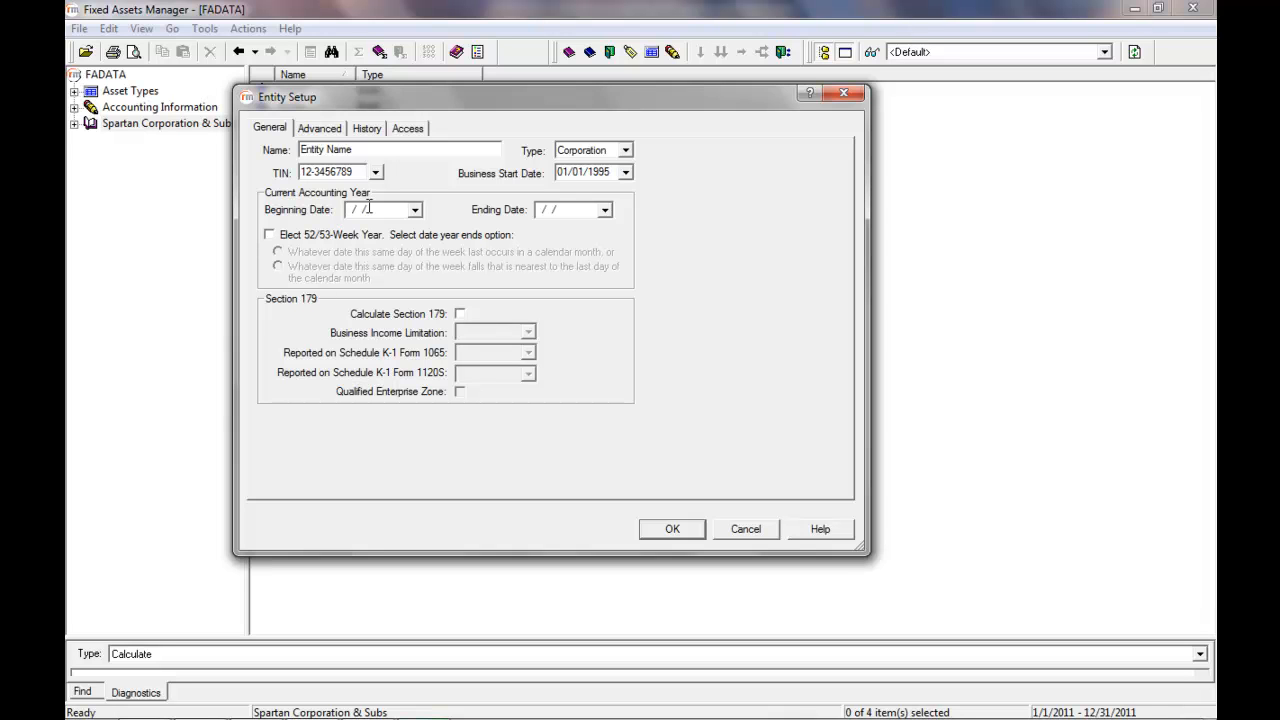
# - Set the current accounting year to begin 01/01/2011 and end 12/31/2011
pyautogui.write('0101')
pyautogui.write('2011')
pyautogui.write('12')
pyautogui.write('312011')
# - Turn on Calculate Section 179 and confirm keeping it selected
pyautogui.click(460, 315)
pyautogui.moveTo(535, 288); pyautogui.dragTo(479, 227)
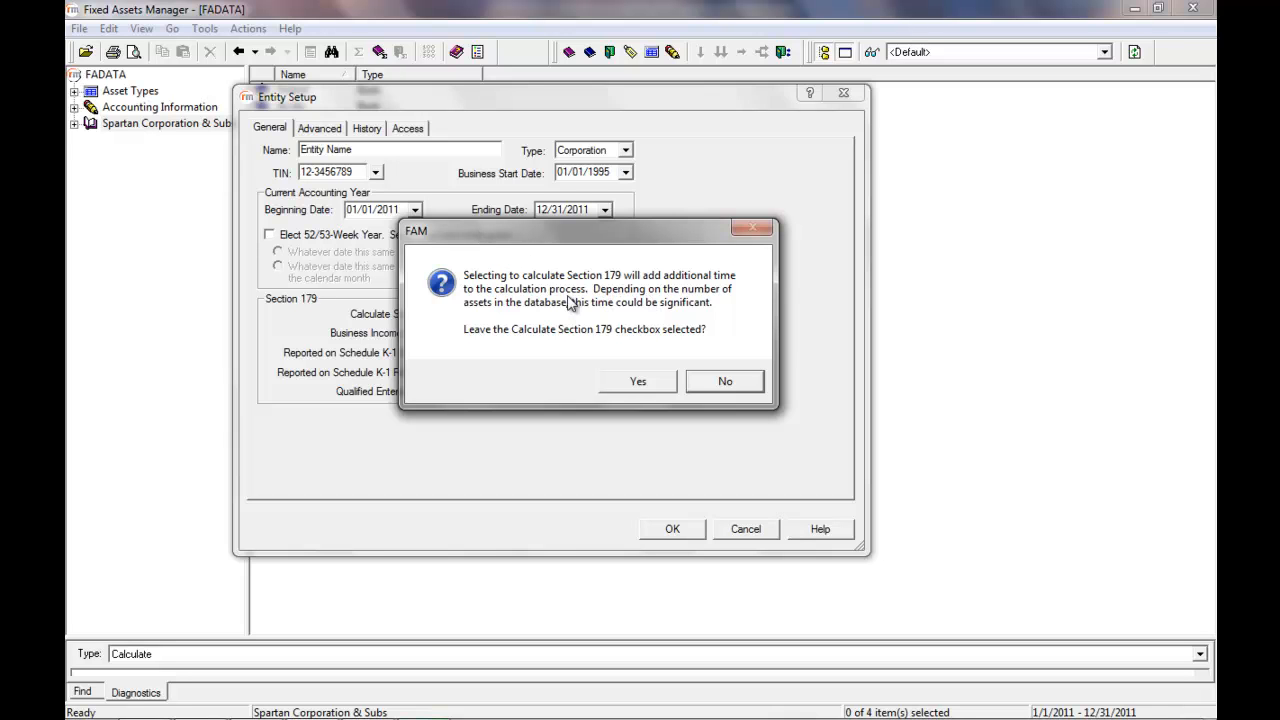
pyautogui.click(640, 384)
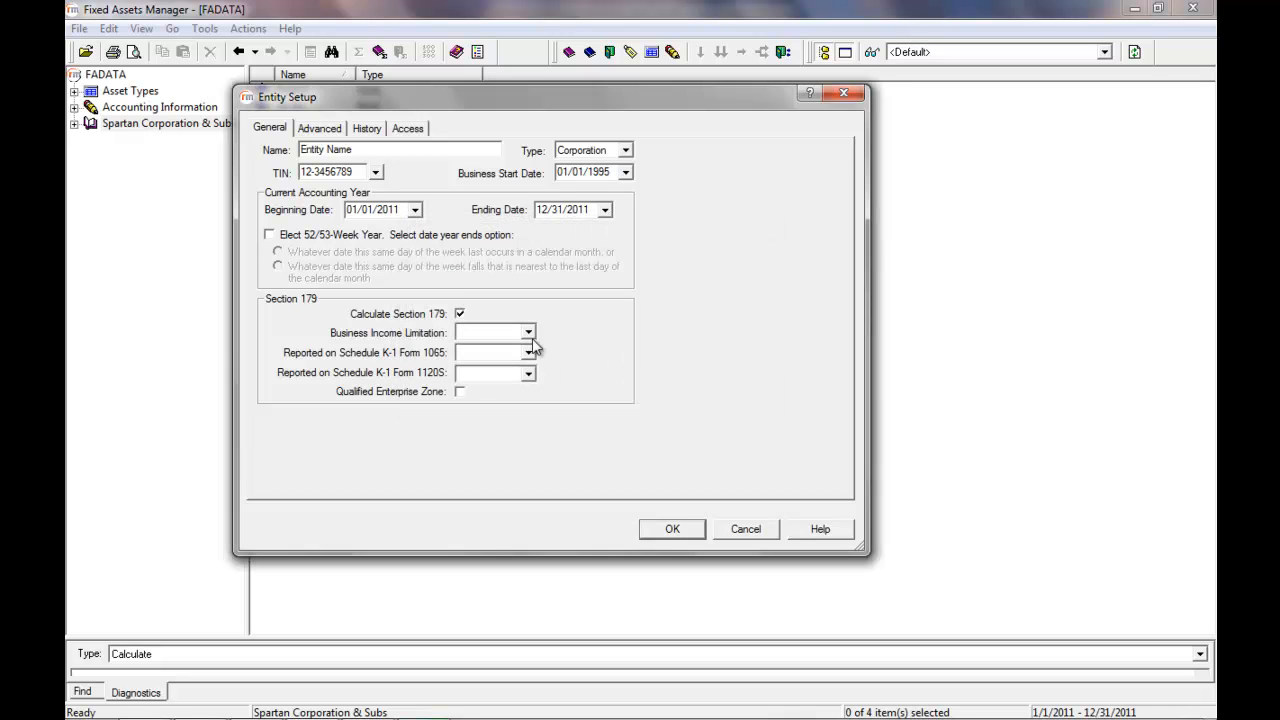
pyautogui.click(472, 334)
pyautogui.click(483, 354)
pyautogui.click(482, 371)
# - Open the advanced settings, acknowledge the fiscal years notice, and choose the A####### asset ID code format
pyautogui.click(320, 130)
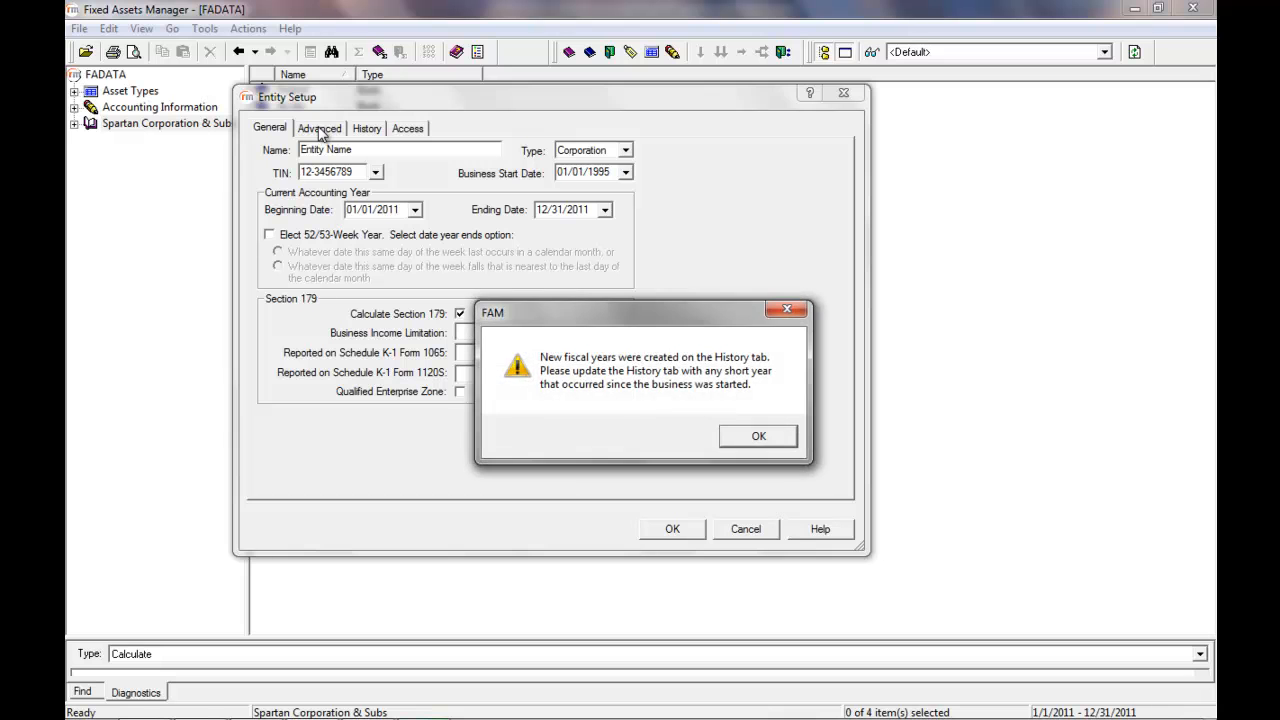
pyautogui.moveTo(541, 318); pyautogui.dragTo(449, 236)
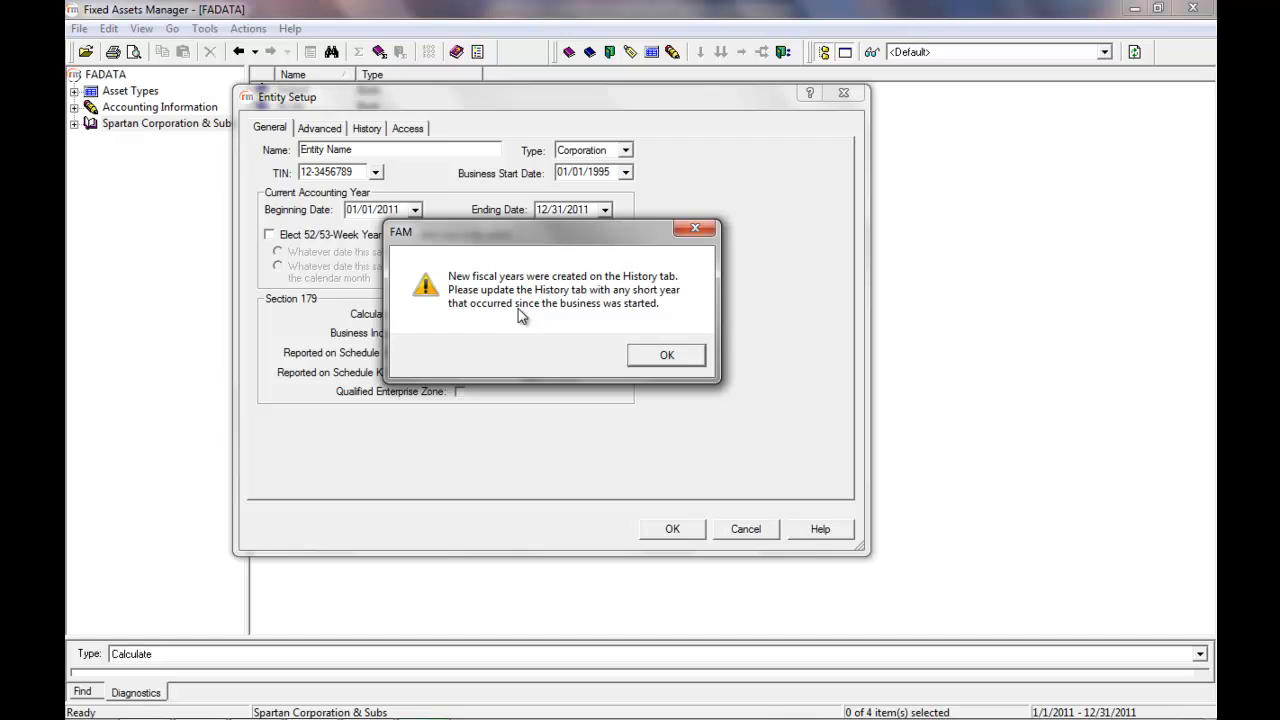
pyautogui.click(651, 357)
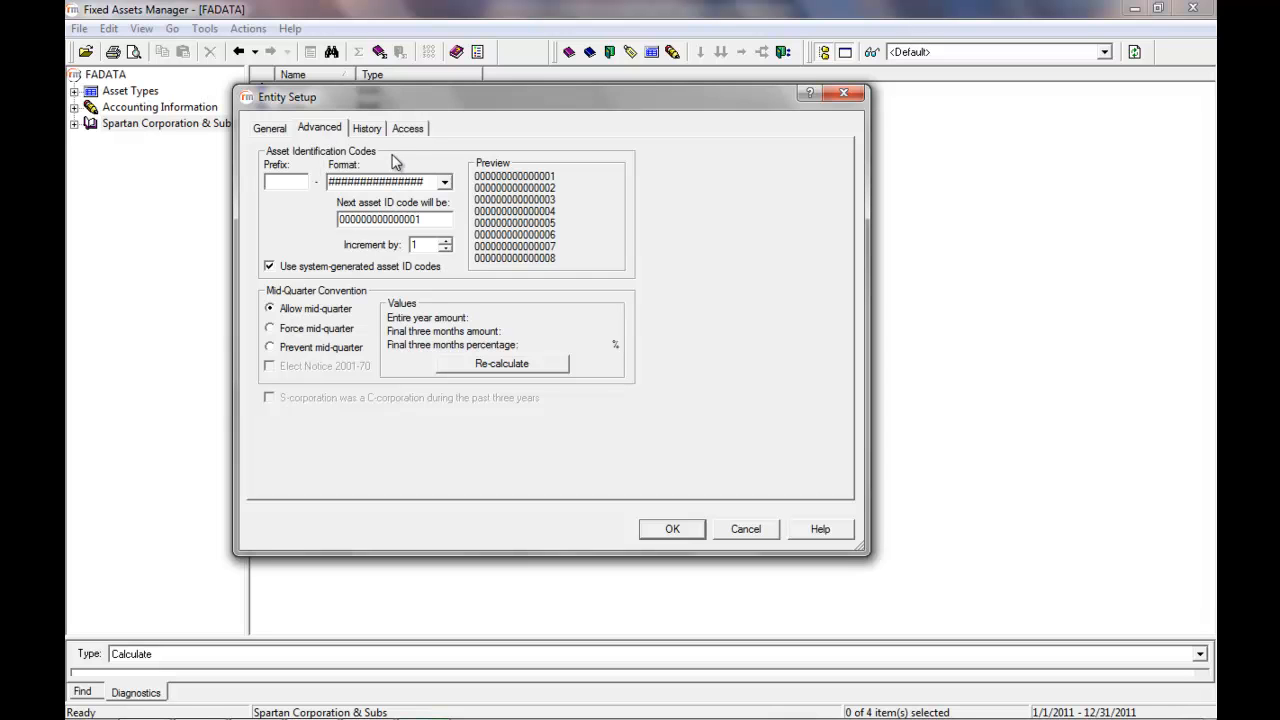
pyautogui.click(444, 182)
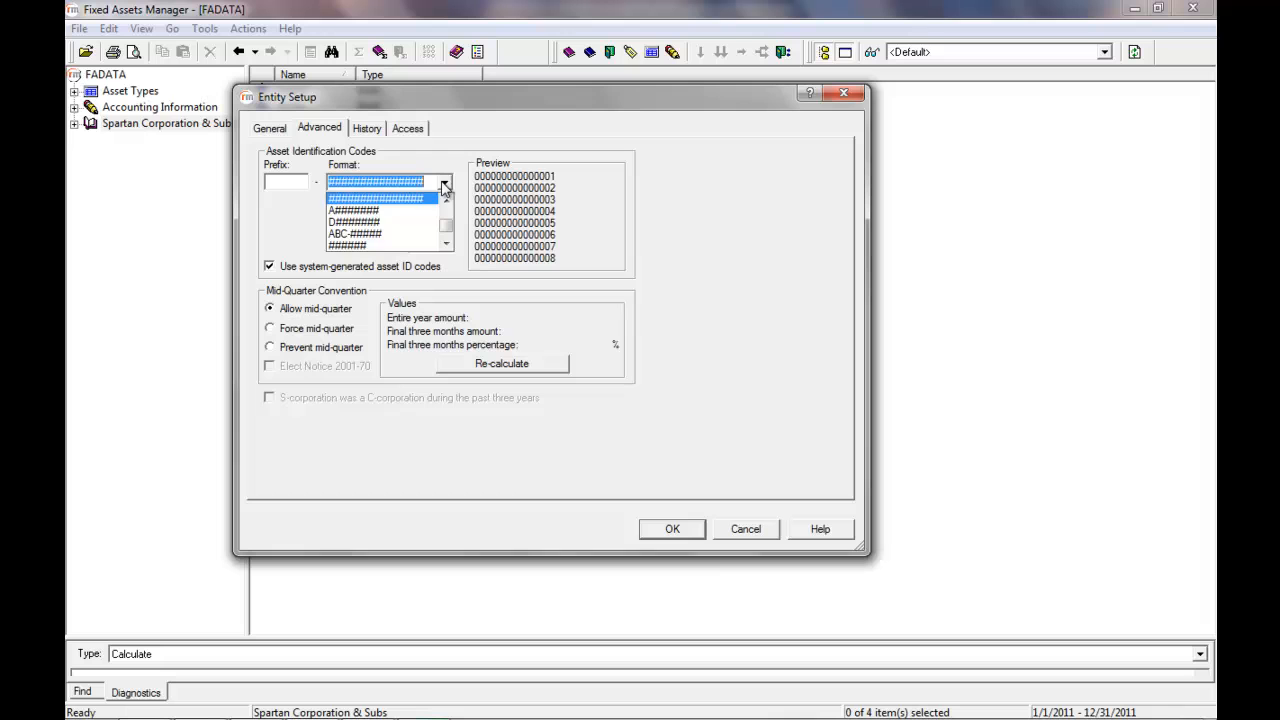
pyautogui.click(370, 212)
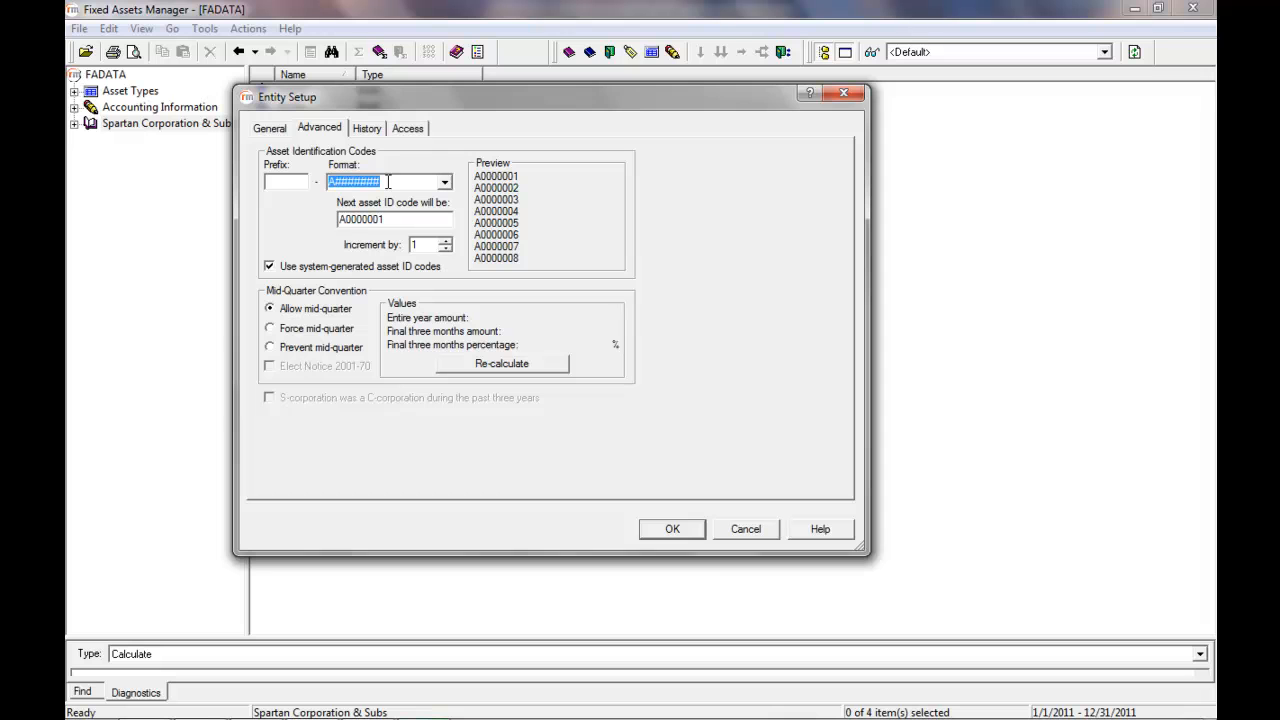
# - Set the asset ID code prefix to ABC
pyautogui.click(289, 180)
pyautogui.write('ABC')
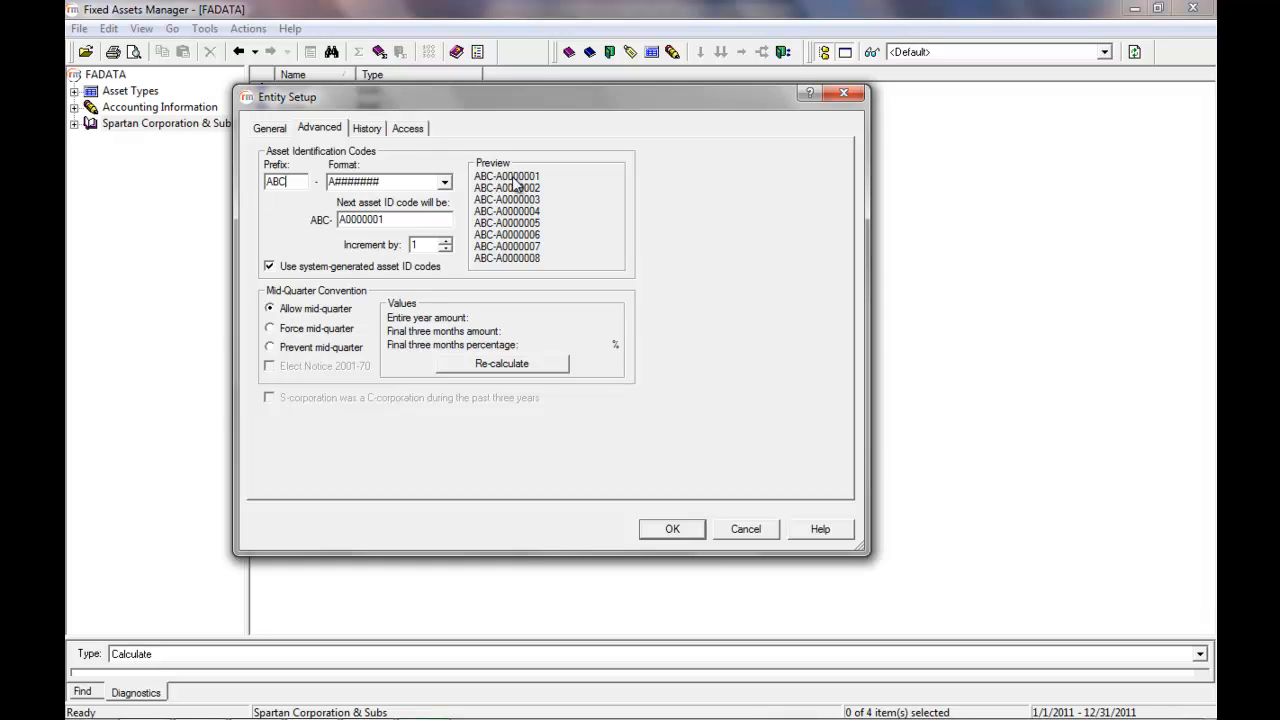
# - Set the next asset ID code to A0000100 and the increment to 5
pyautogui.click(410, 217)
pyautogui.press('BackSpace')
pyautogui.press('BackSpace')
pyautogui.press('BackSpace')
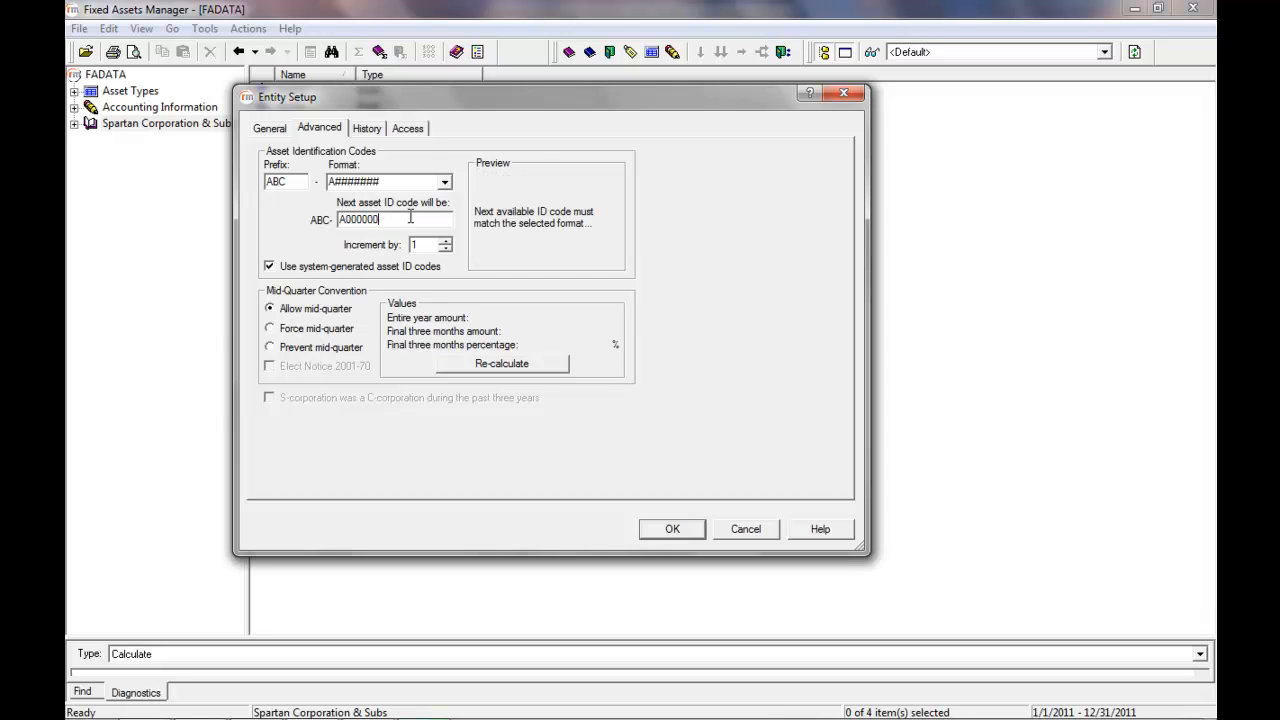
pyautogui.write('100')
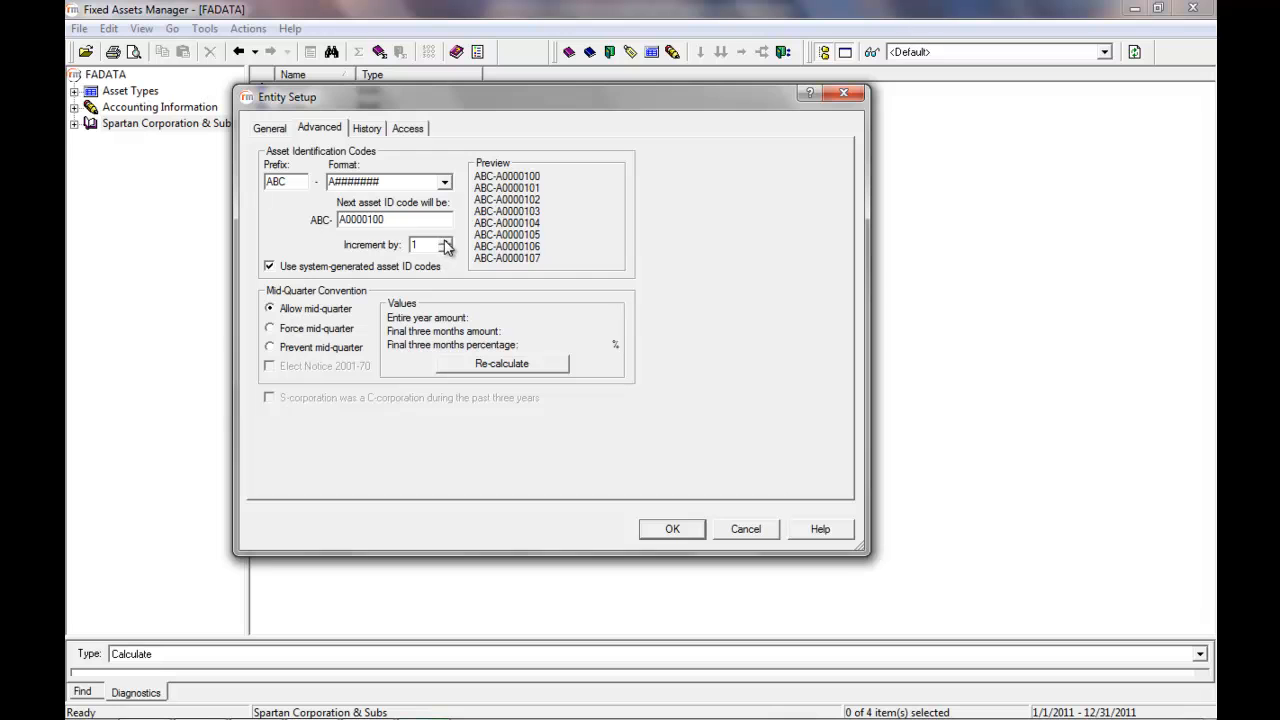
pyautogui.click(444, 241)
pyautogui.click(444, 241)
pyautogui.click(444, 241)
pyautogui.click(444, 241)
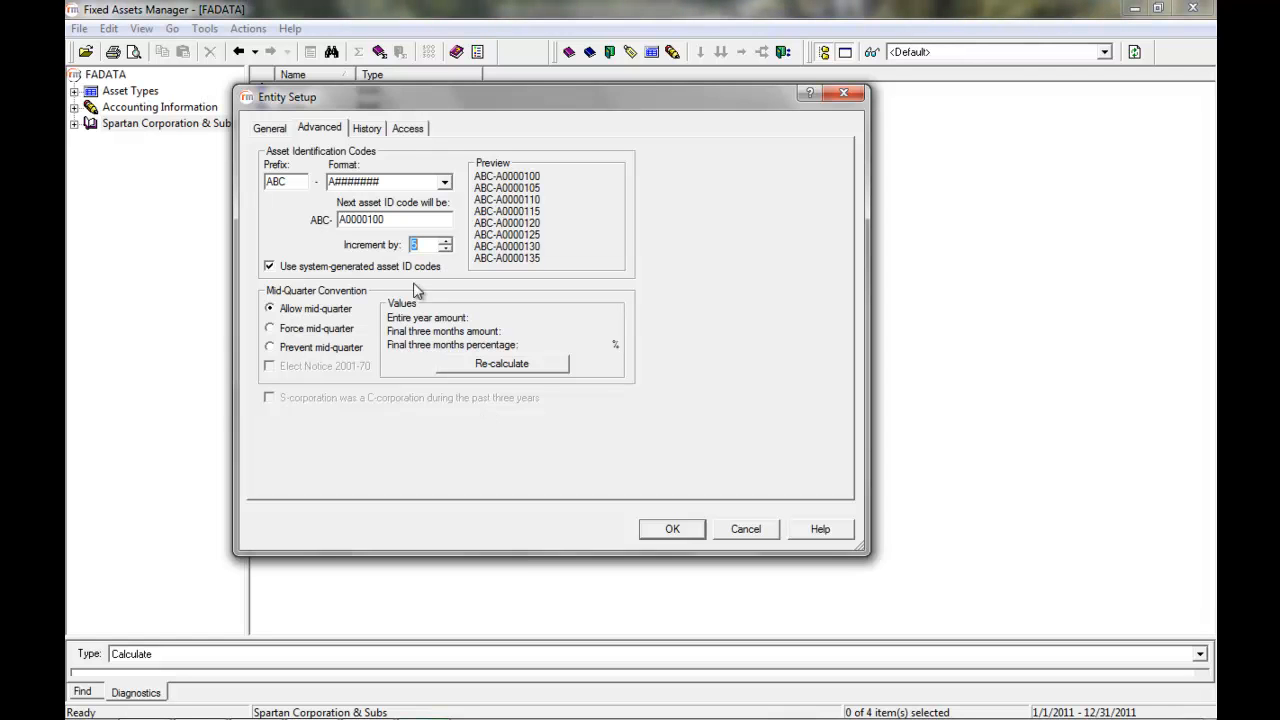
# - In the fiscal history, change the 2008 year's ending date to 06/30/2008 and mark it as a short year
pyautogui.click(367, 129)
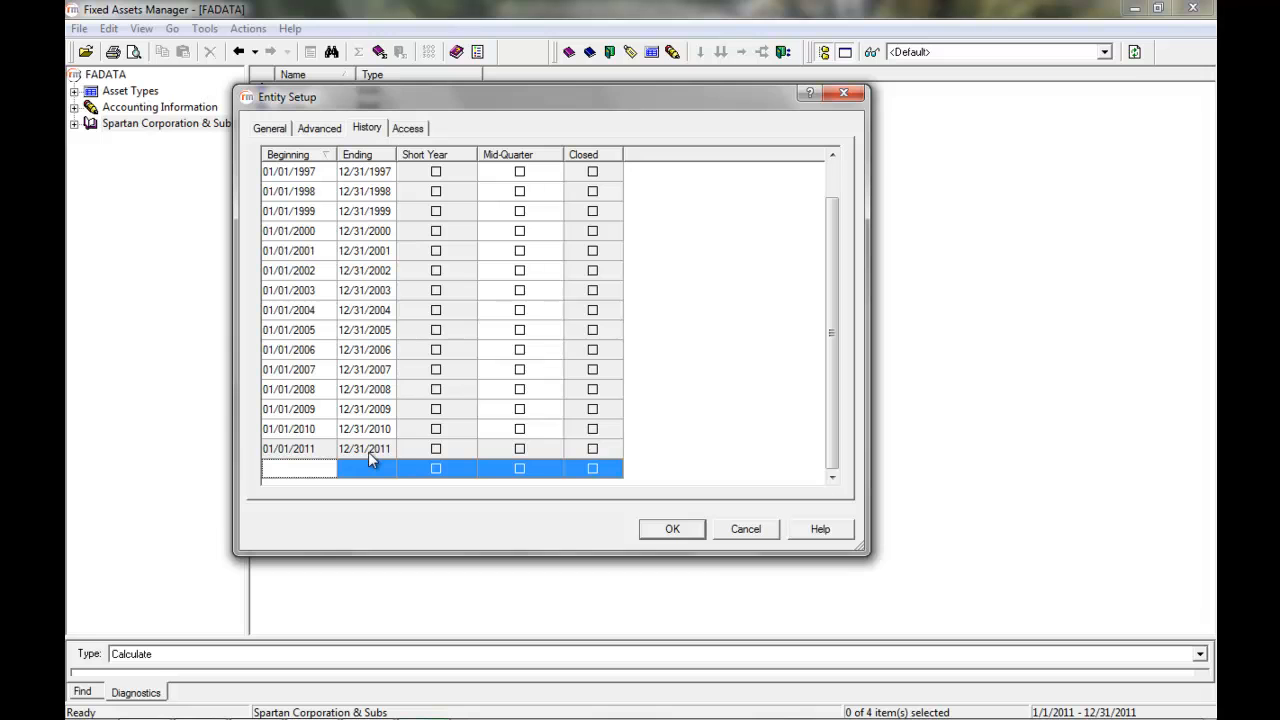
pyautogui.click(365, 396)
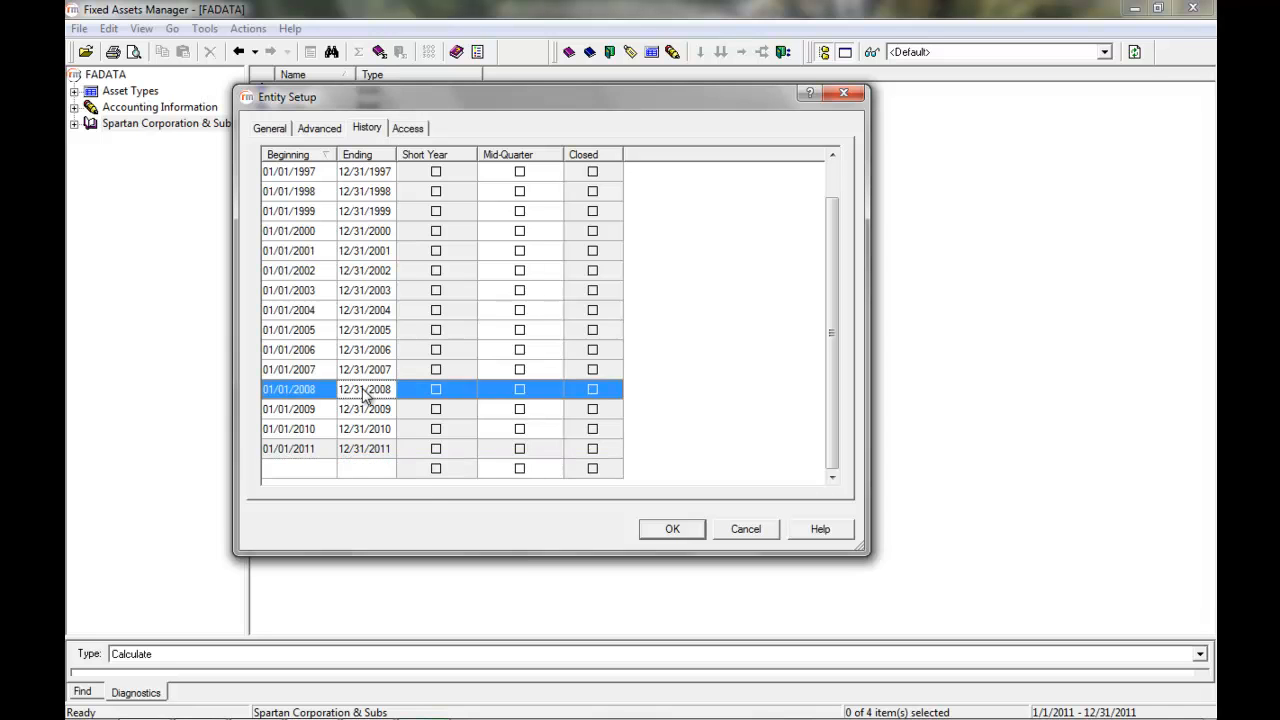
pyautogui.click(366, 394)
pyautogui.write('06/30/2008')
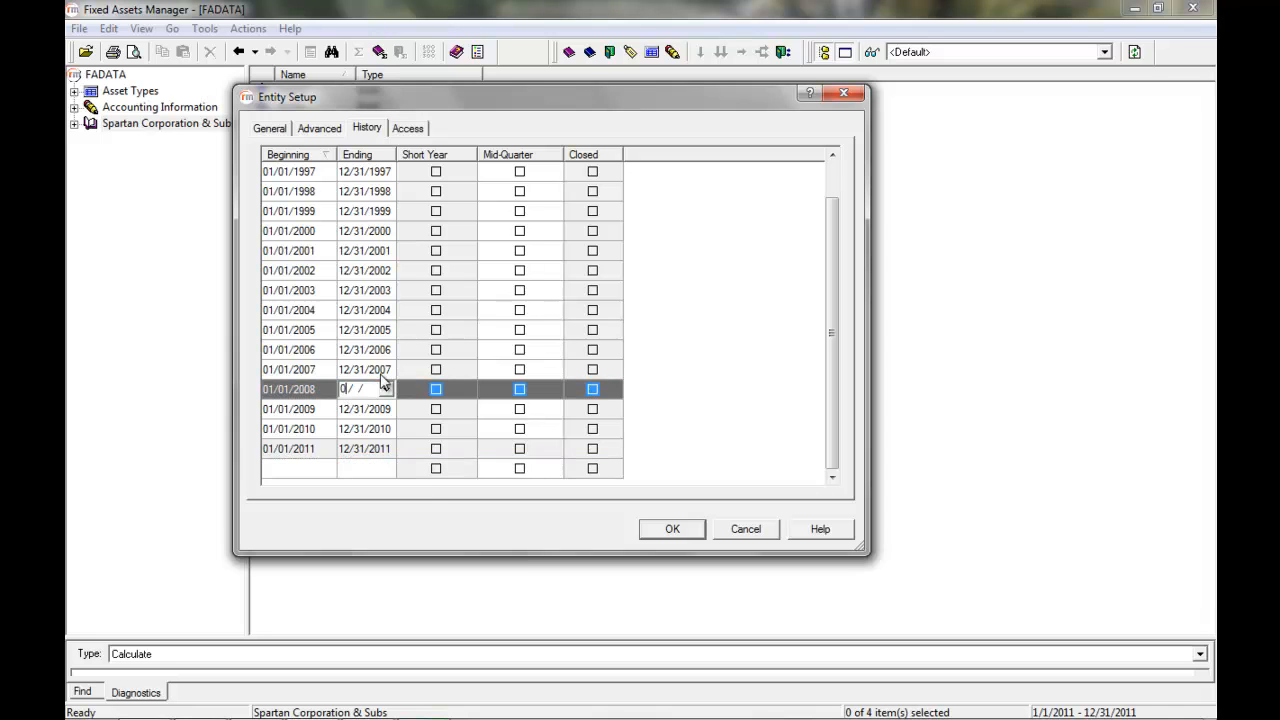
pyautogui.click(435, 391)
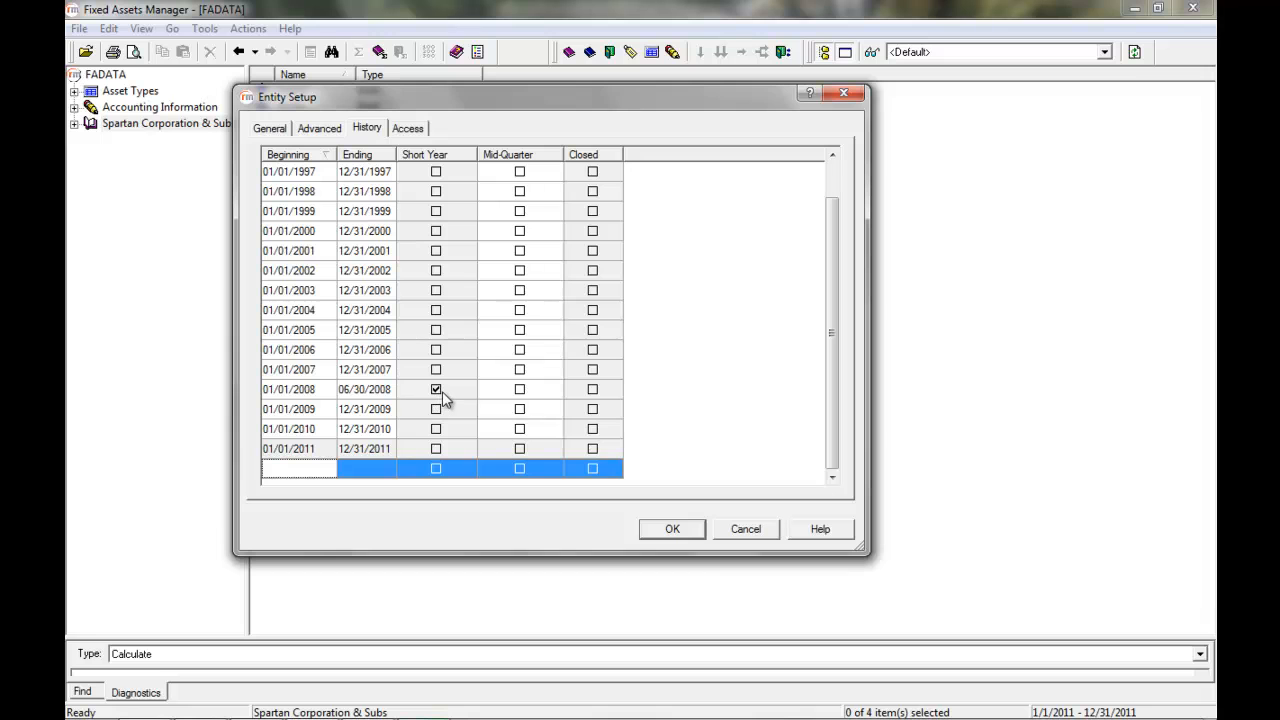
# - Add a new fiscal year row beginning 07/01/2008 to cover the rest of 2008
pyautogui.click(324, 470)
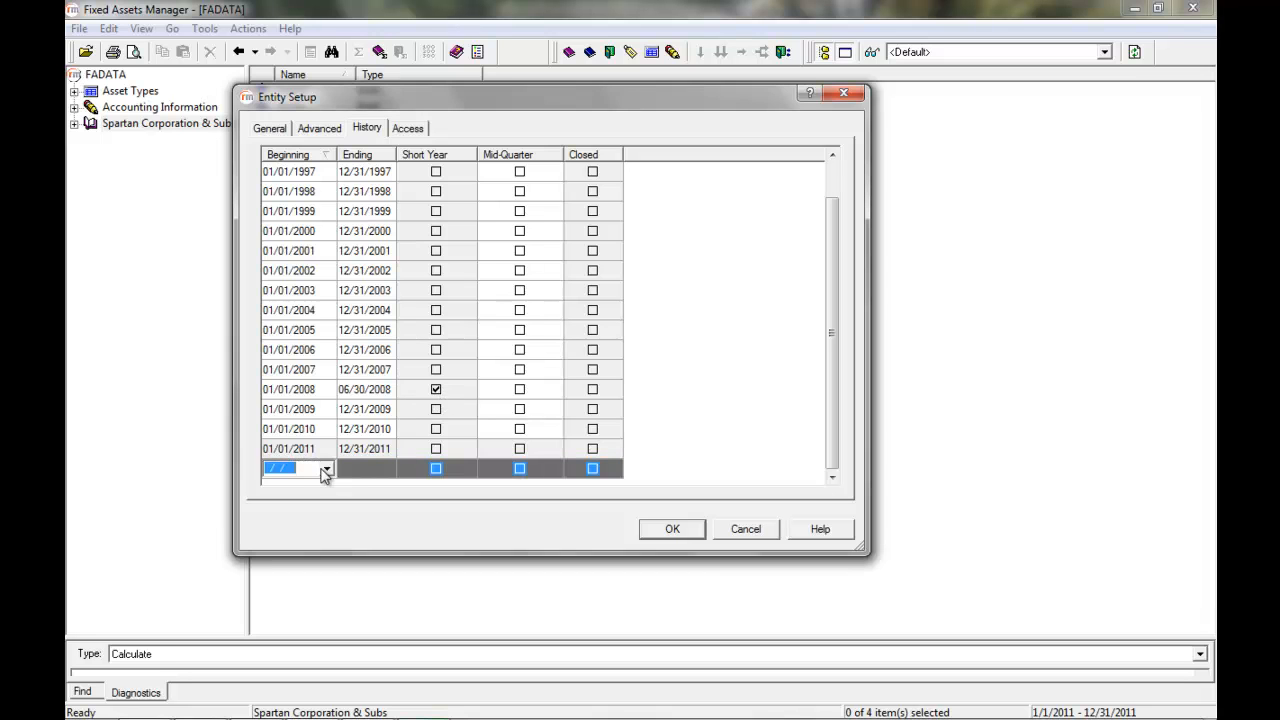
pyautogui.write('07/01/2008')
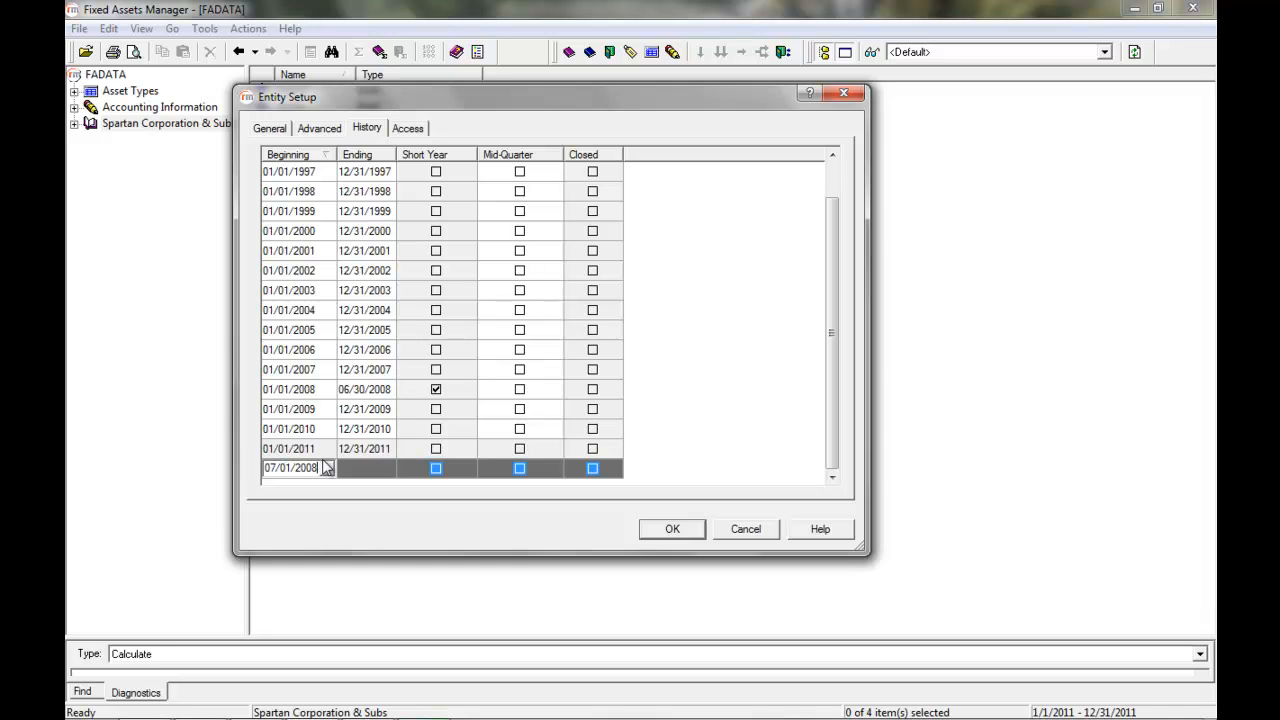
pyautogui.click(383, 470)
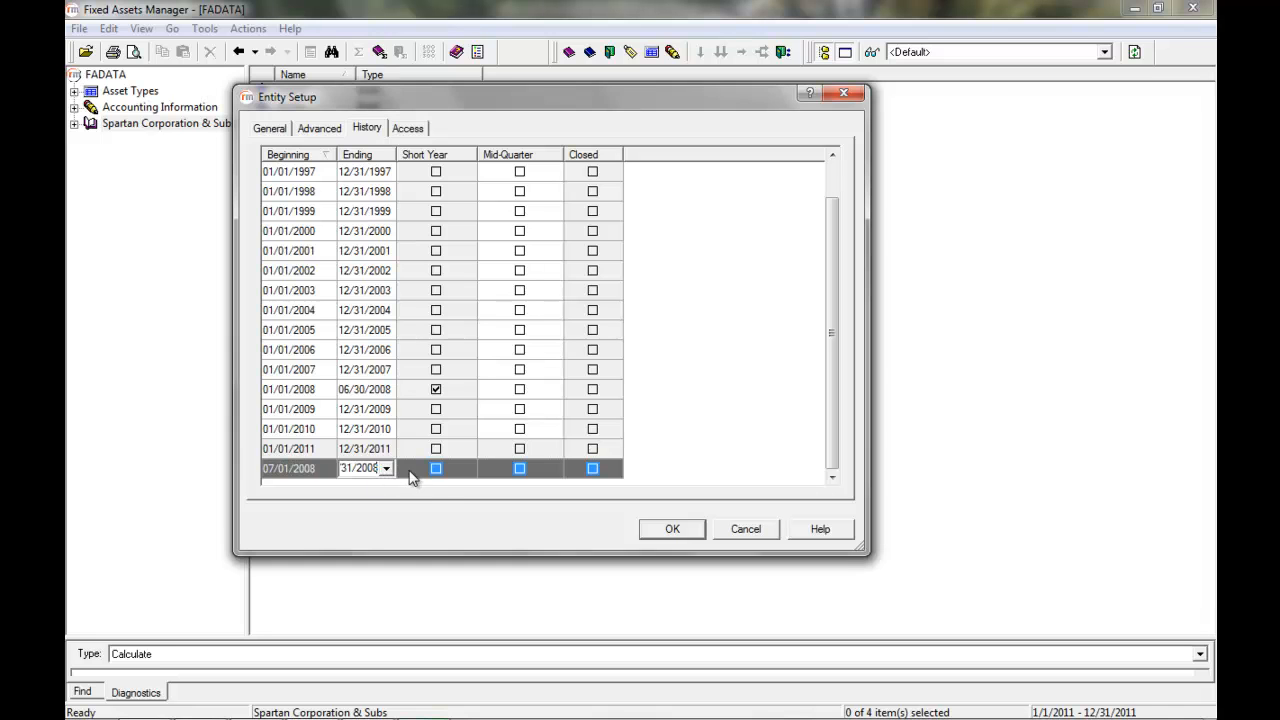
pyautogui.click(376, 430)
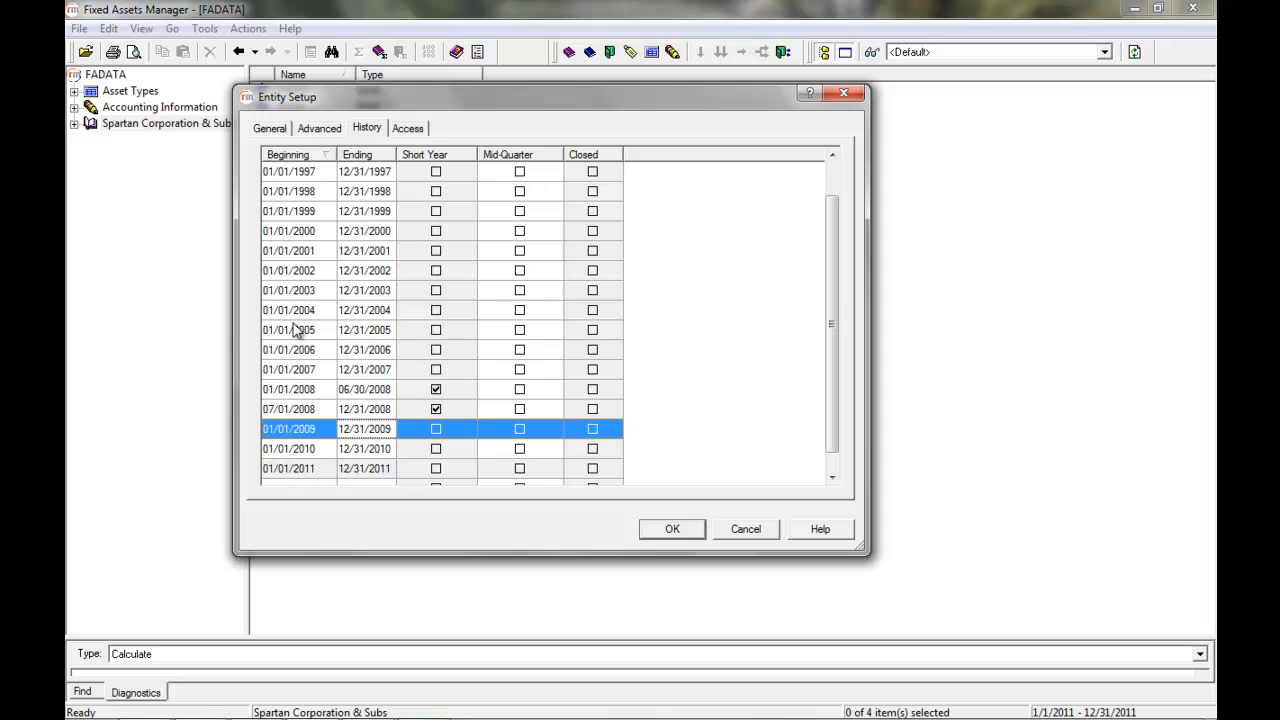